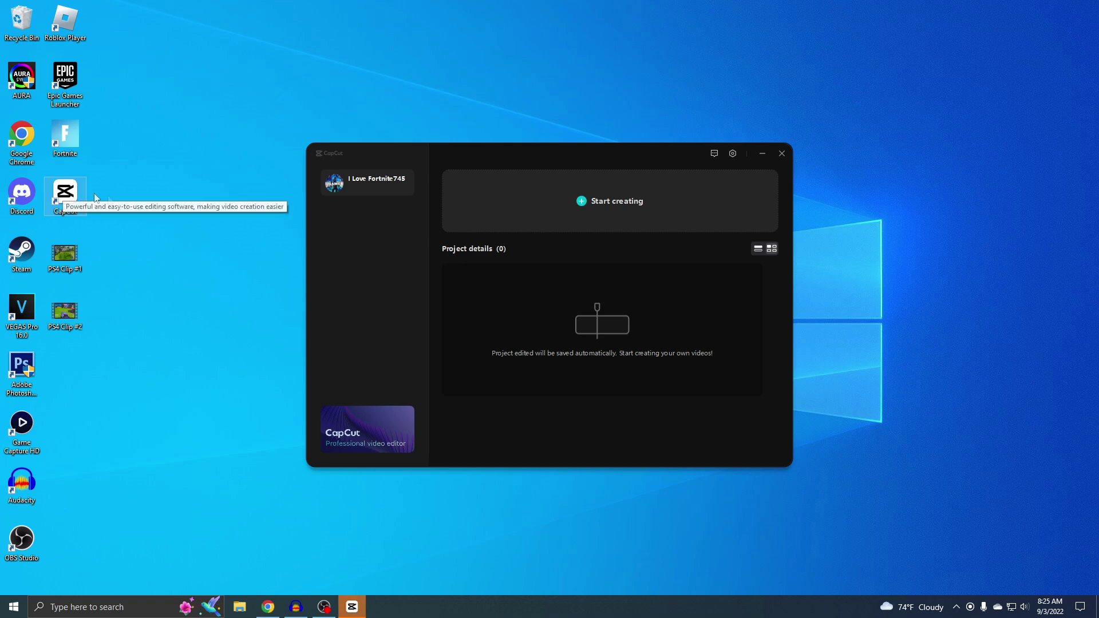
Step: Open a new, empty CapCut project (0903) in the editor via Start creating
click(601, 207)
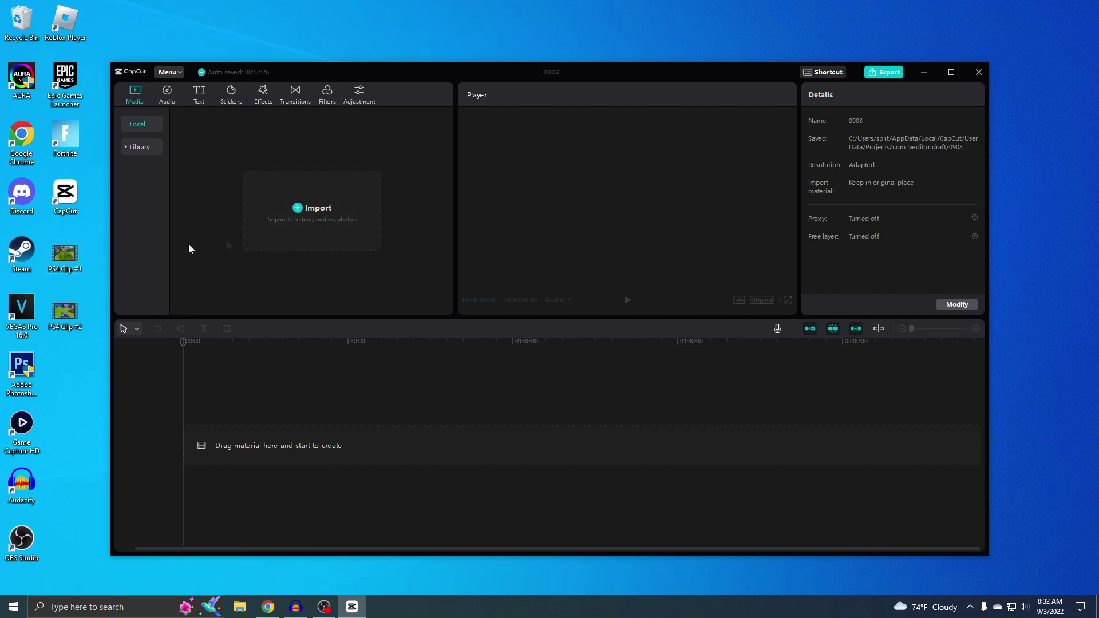
Step: Import PS4 Clip #1.mp4 and place the whole 39-second clip on the timeline
drag(65, 258, 308, 210)
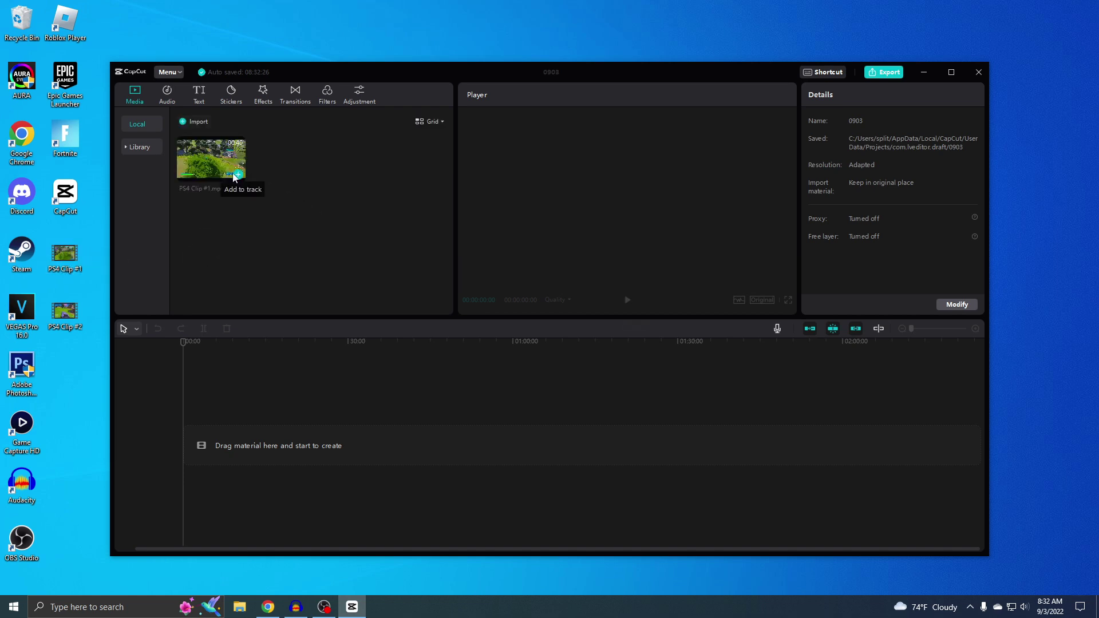
drag(214, 169, 184, 444)
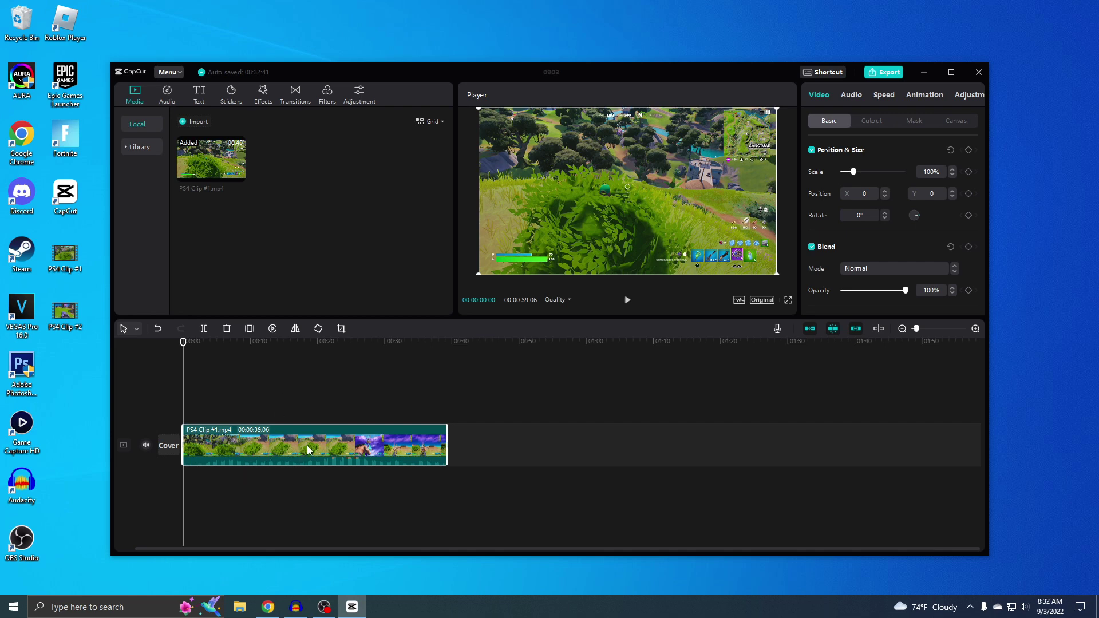
click(187, 383)
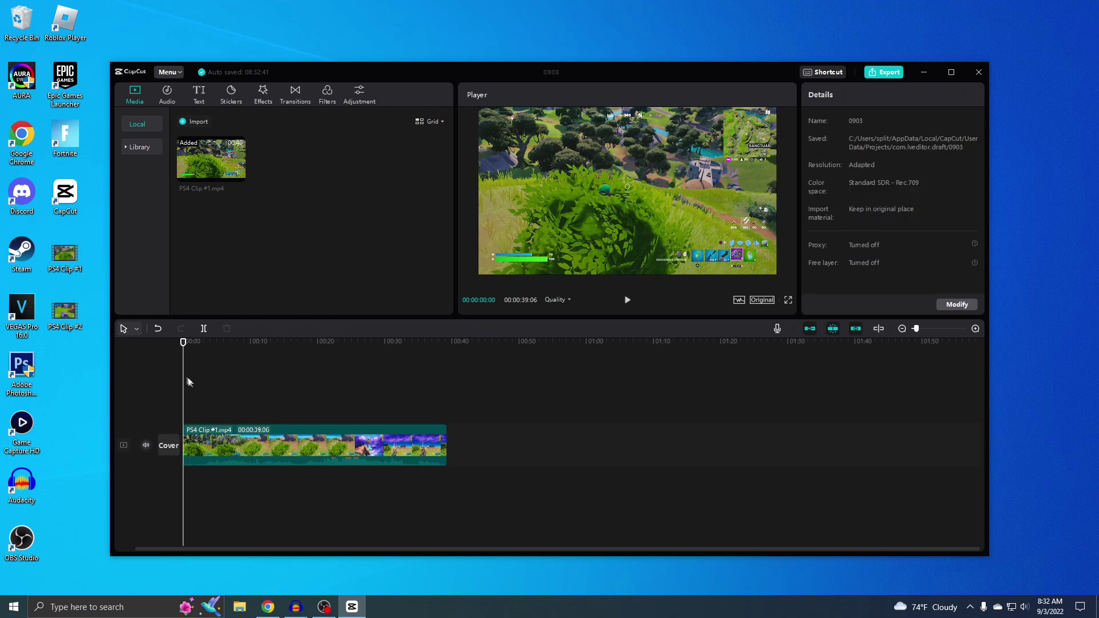
Step: Preview the later footage of Clip #1 between about 22 and 29 seconds
click(466, 381)
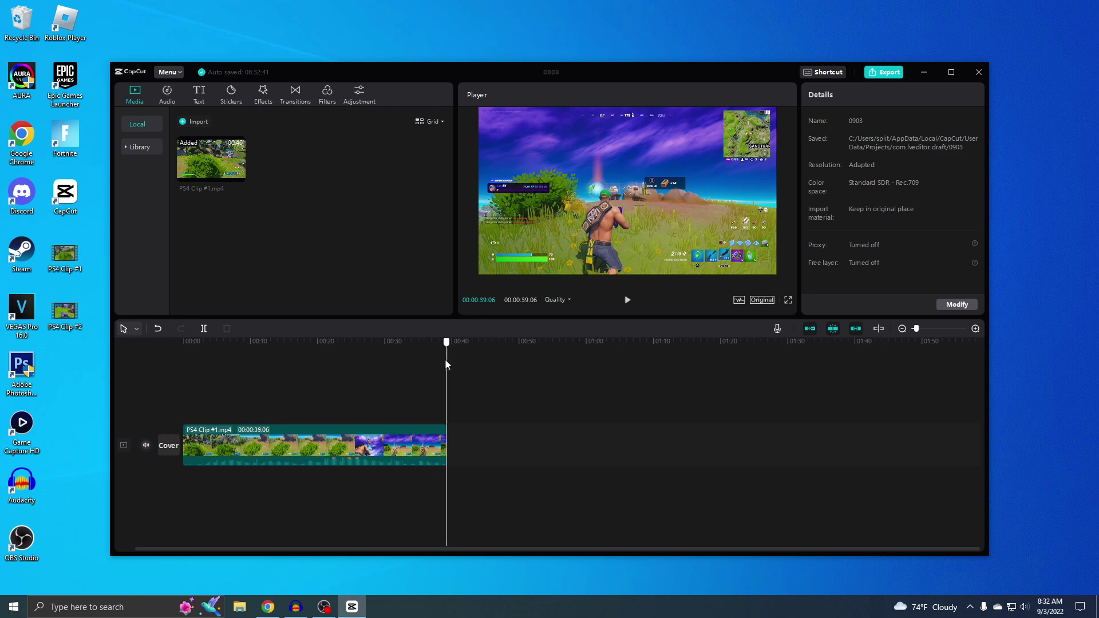
drag(444, 361, 331, 387)
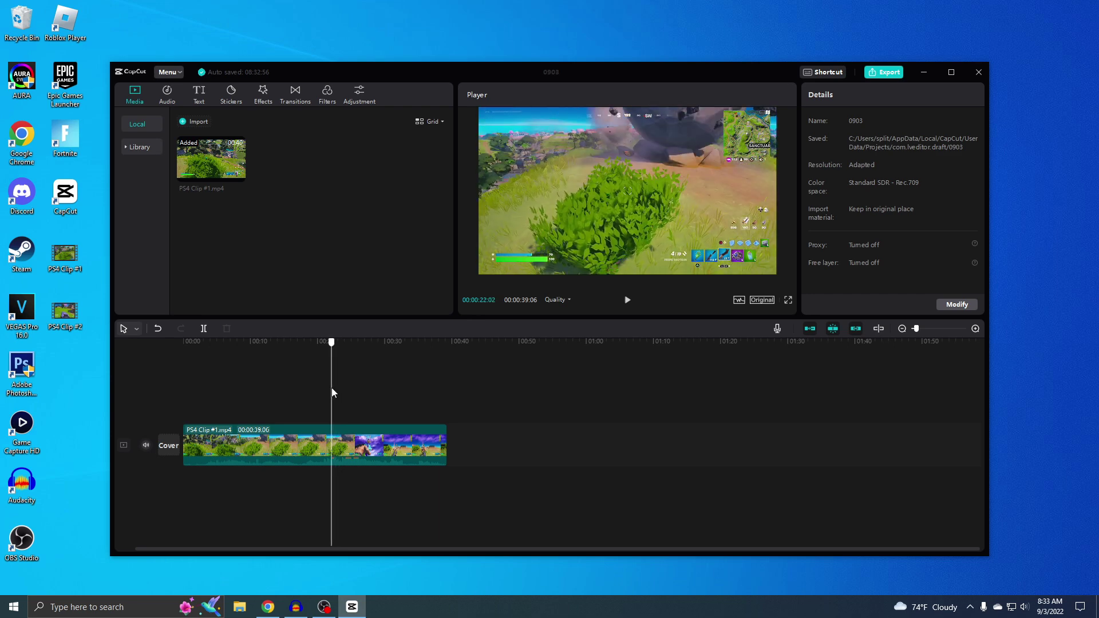
click(628, 302)
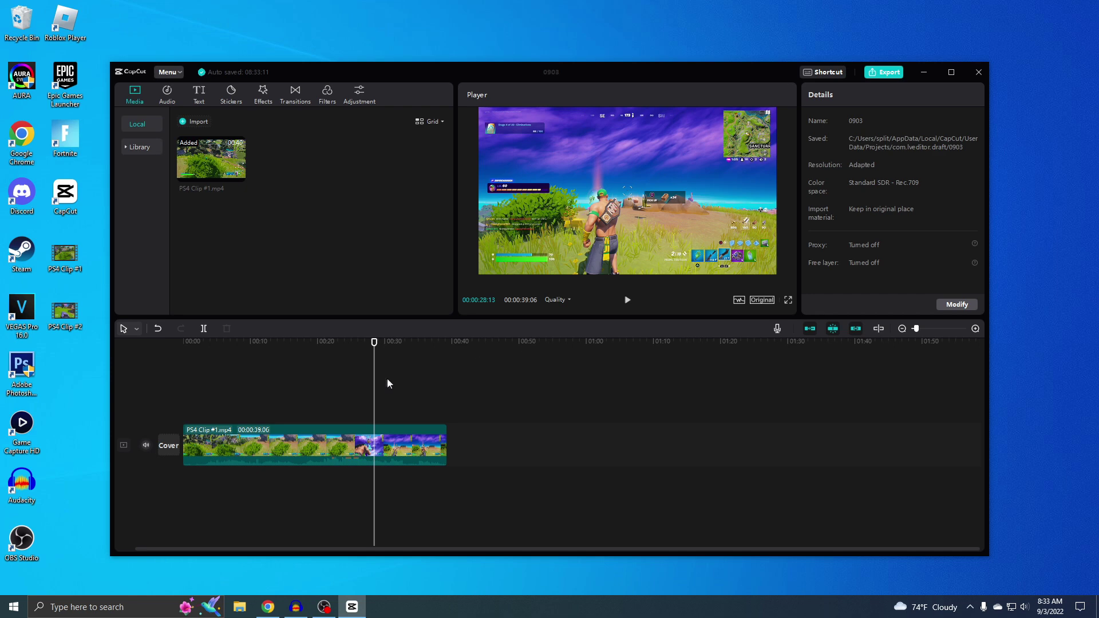
drag(373, 371, 333, 391)
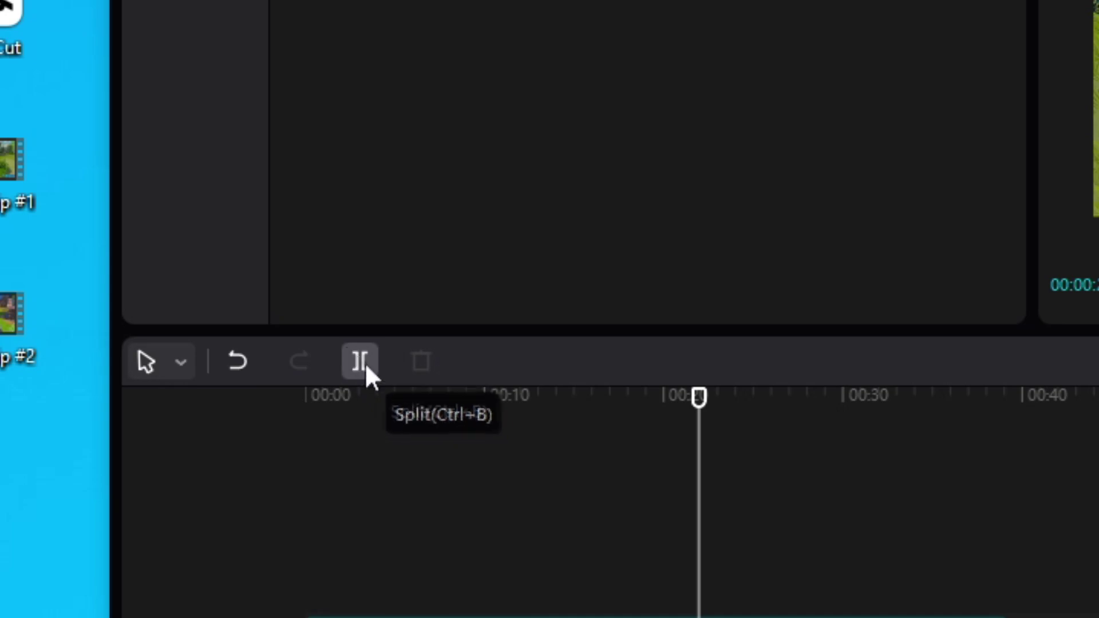
Step: Split PS4 Clip #1 at 00:22:02 and delete the opening section
click(365, 361)
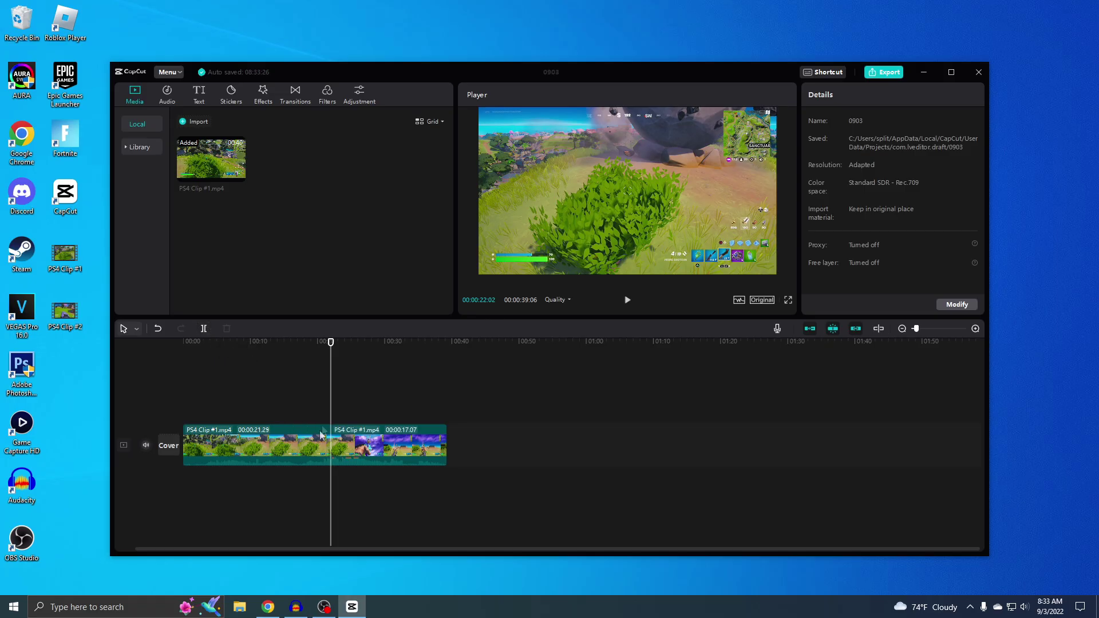
mouse_move(349, 450)
mouse_down()
mouse_move(387, 452)
mouse_move(353, 452)
mouse_up()
click(206, 450)
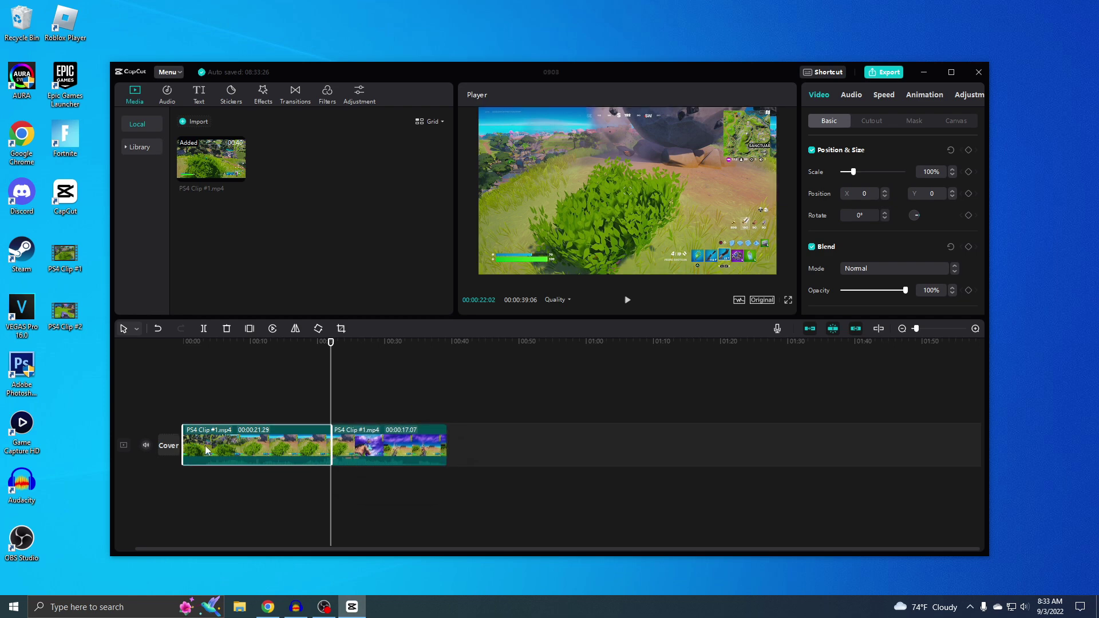
drag(331, 403, 277, 448)
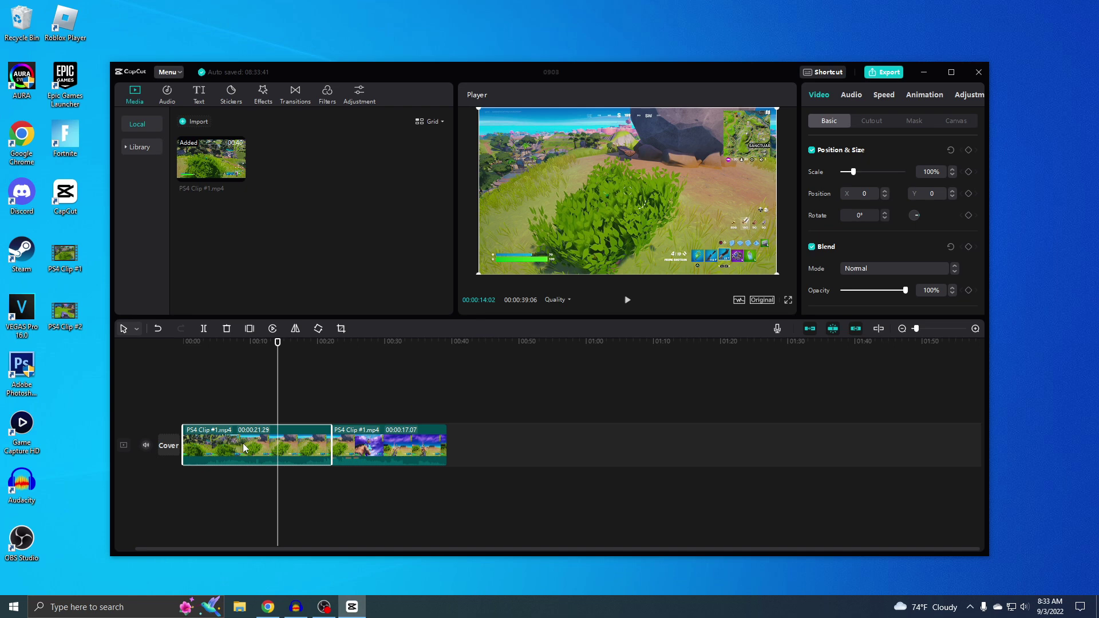
key(Delete)
Step: Cut the remaining clip at 00:00:06:27 and delete everything after it
drag(277, 379, 153, 396)
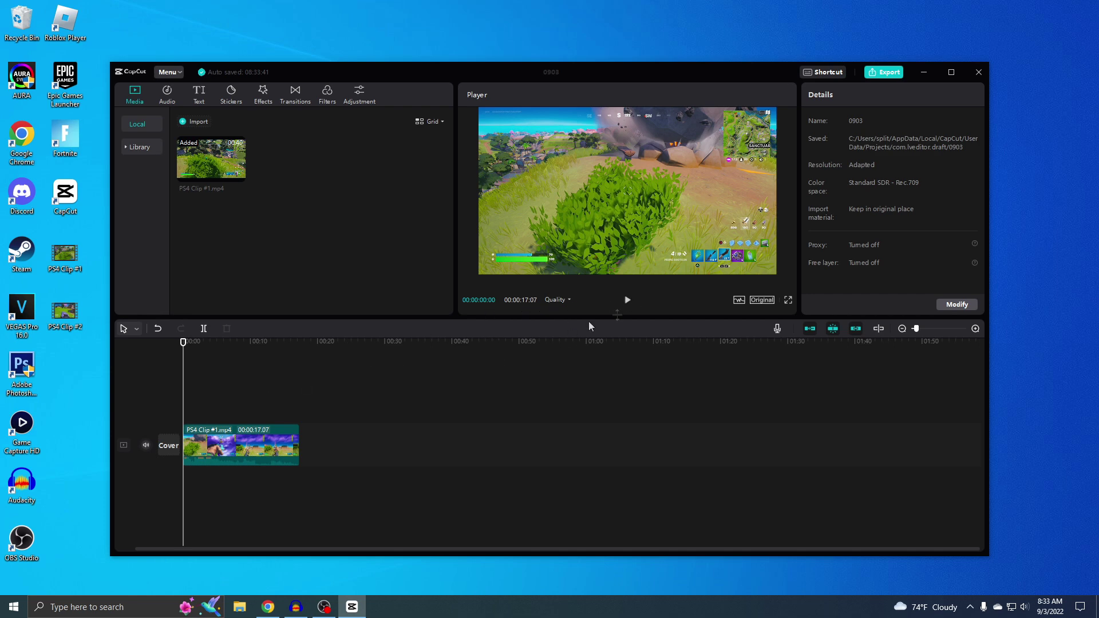
click(627, 302)
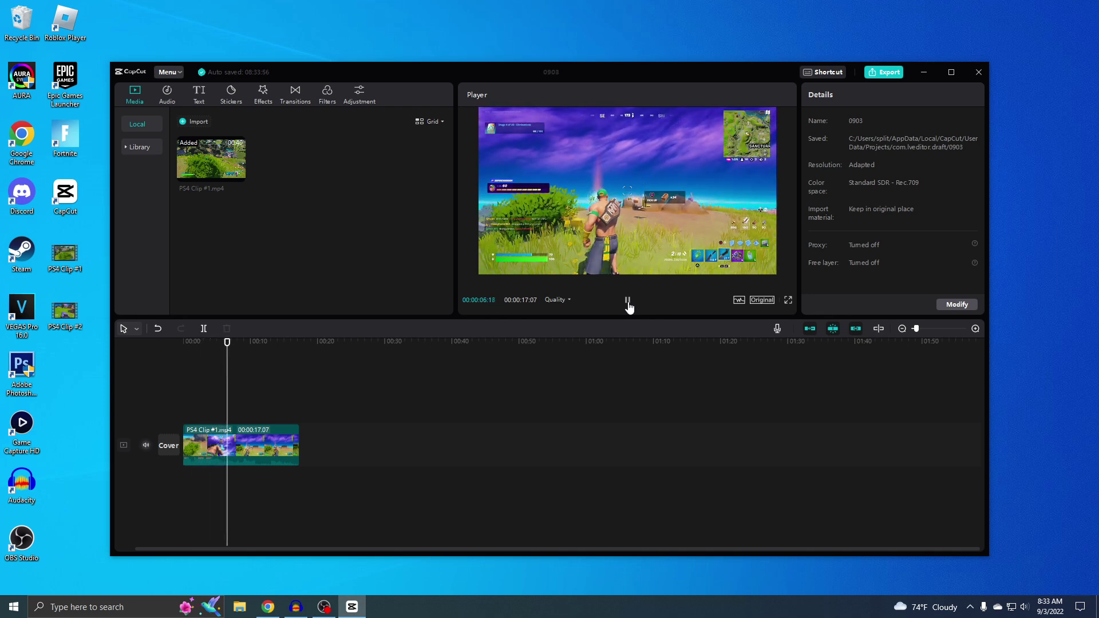
click(628, 302)
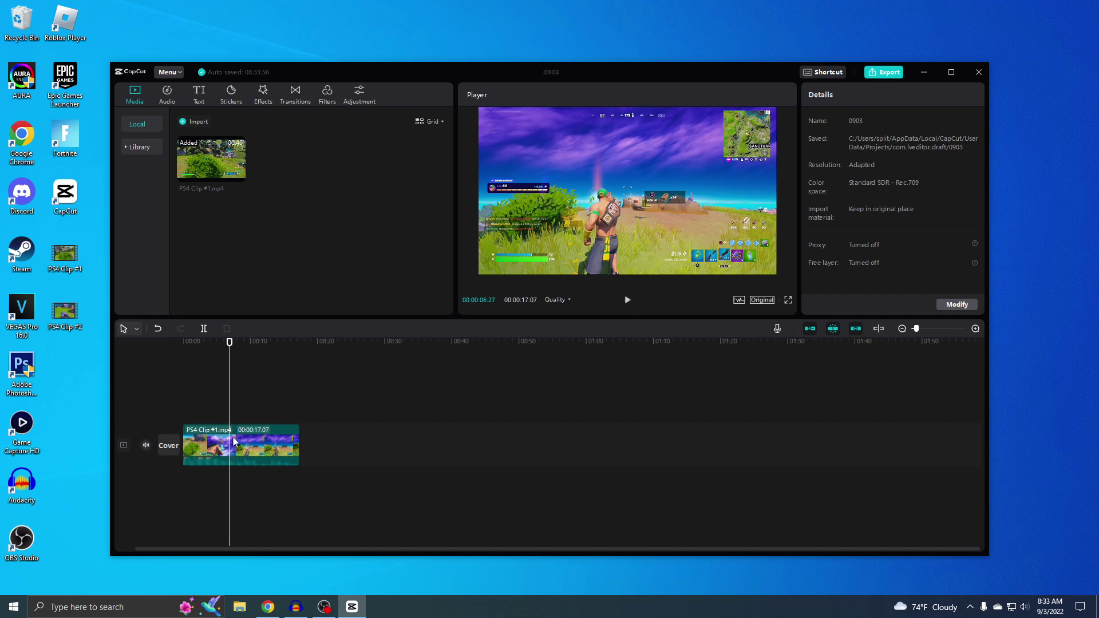
click(204, 330)
click(260, 450)
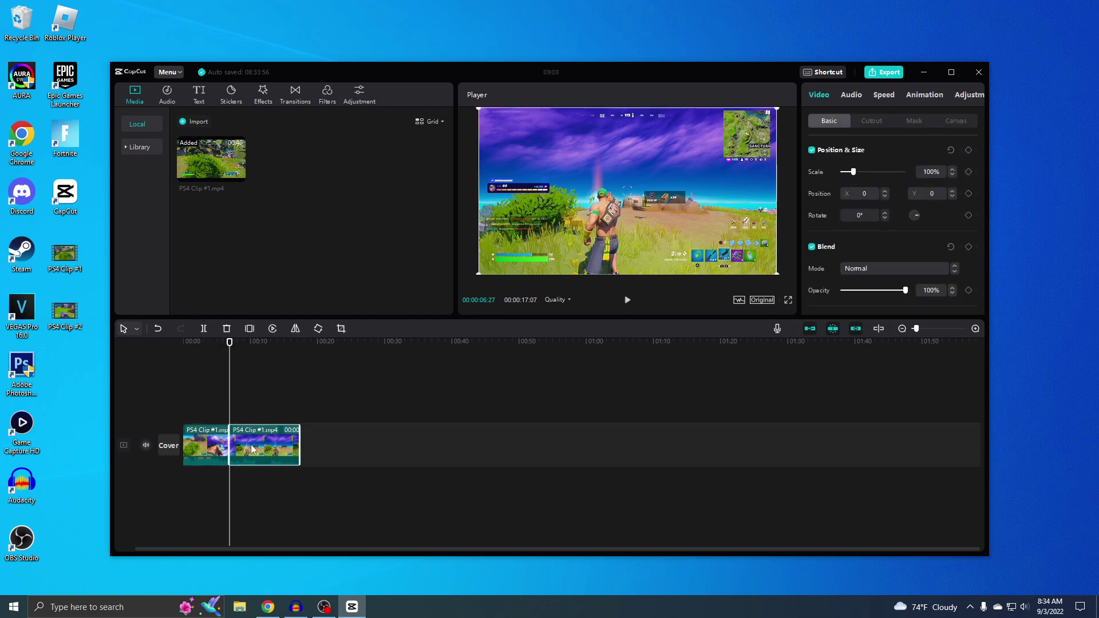
key(Delete)
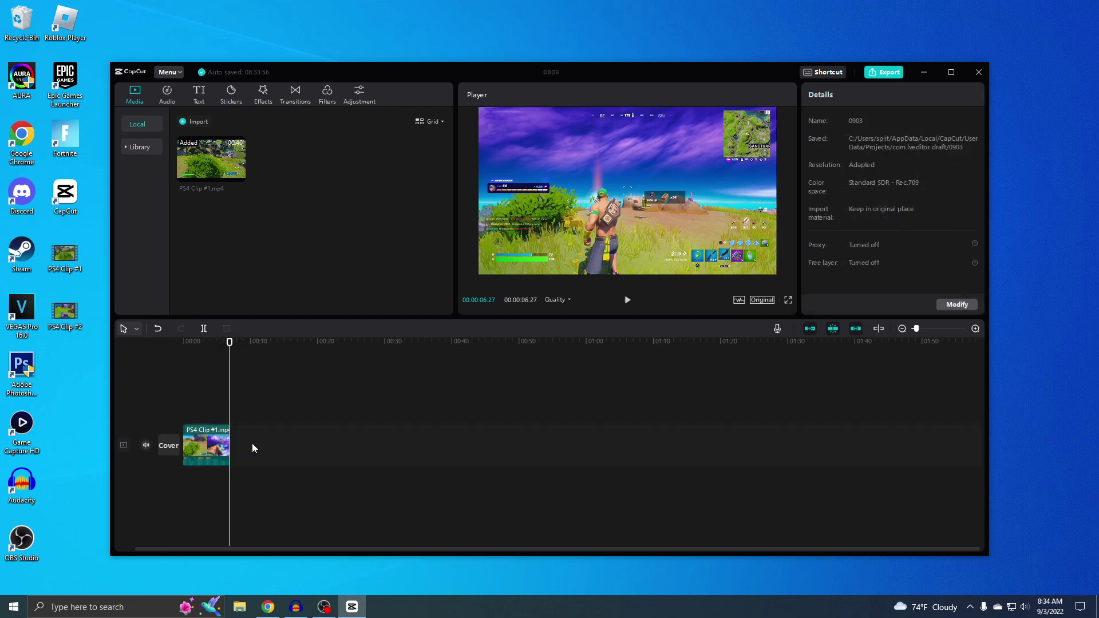
click(207, 444)
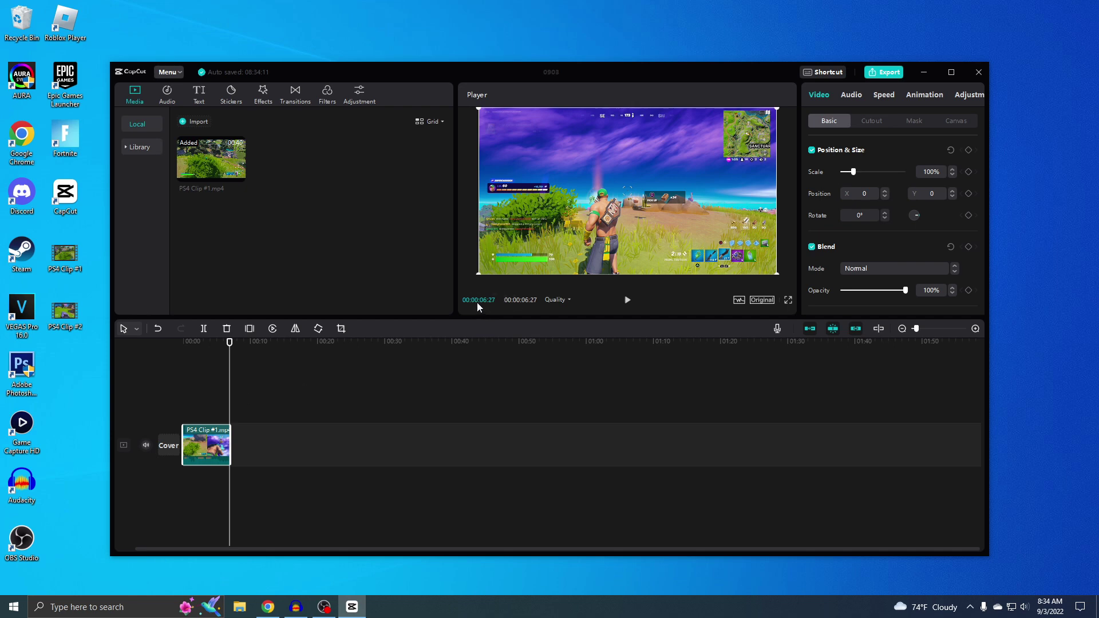
Step: Import PS4 Clip #2.mp4 and place it right after Clip #1 on the timeline
click(180, 382)
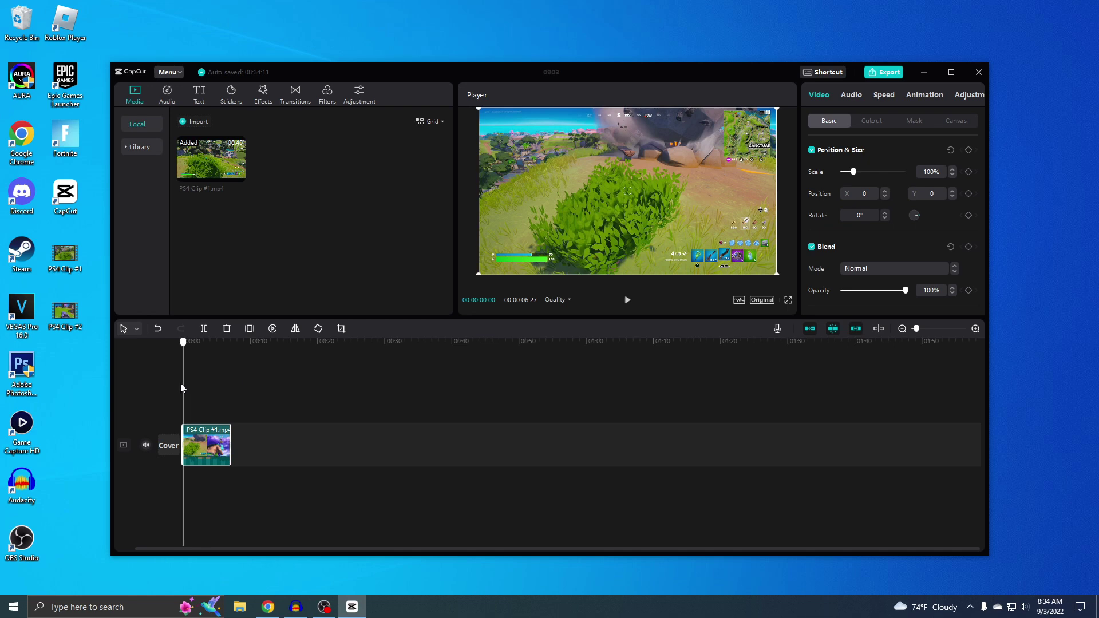
drag(63, 313, 318, 215)
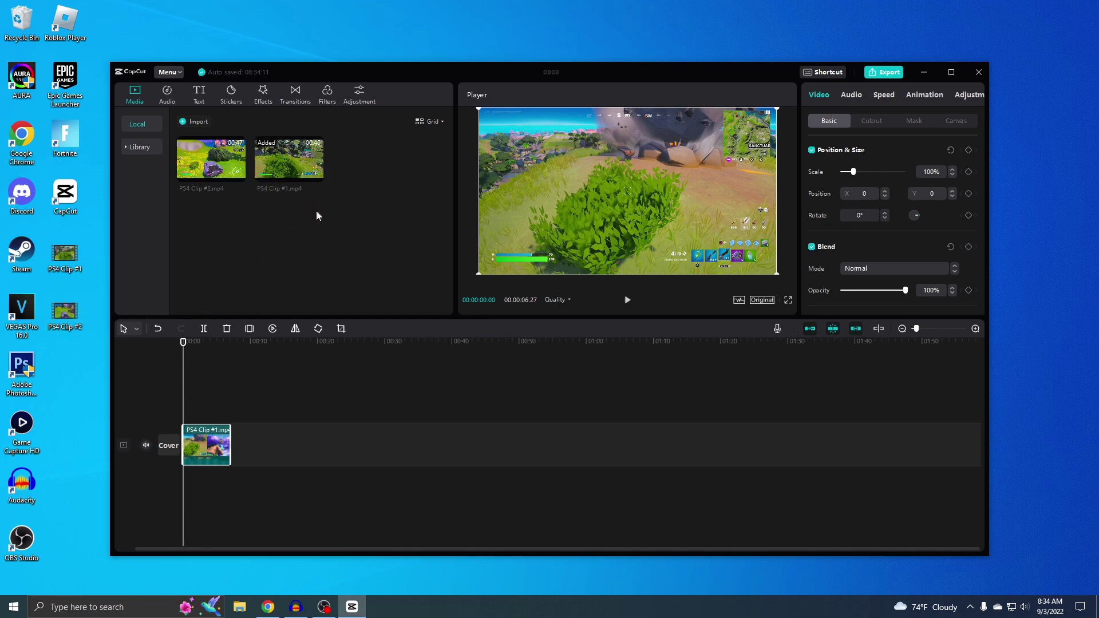
click(181, 174)
drag(180, 175, 274, 451)
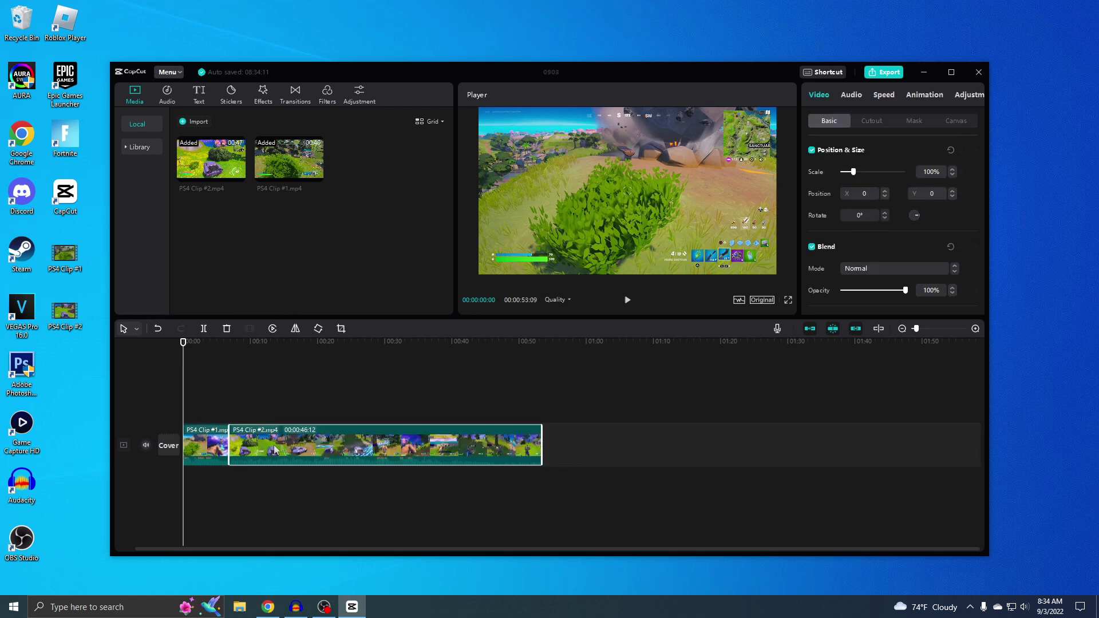
click(355, 393)
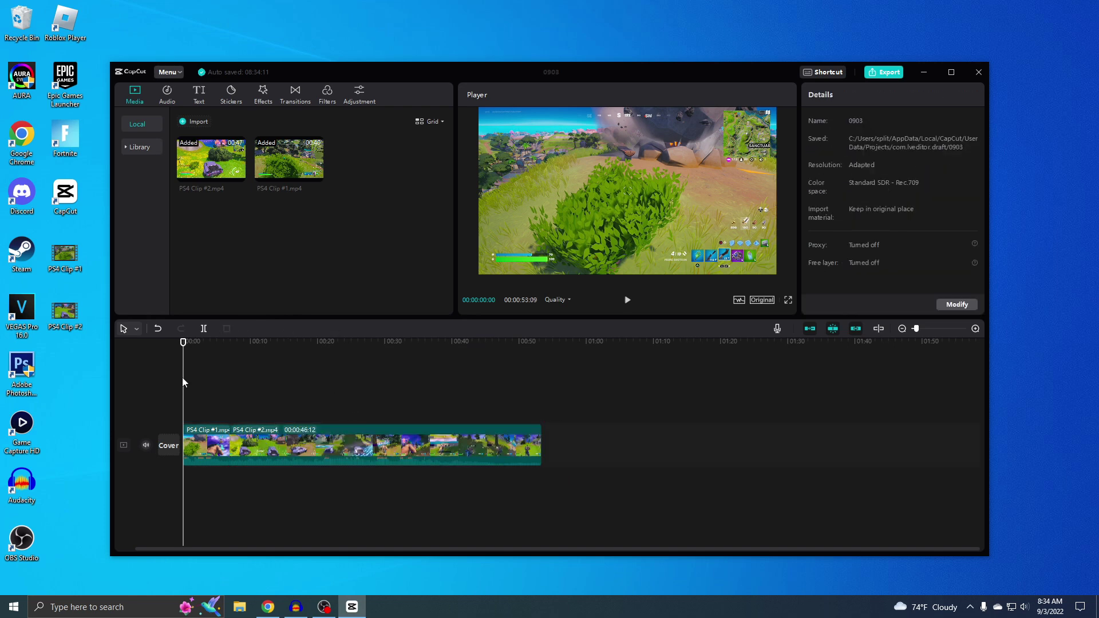
Step: Preview the joined clips, then split Clip #2 at about 00:00:28
drag(182, 381, 372, 368)
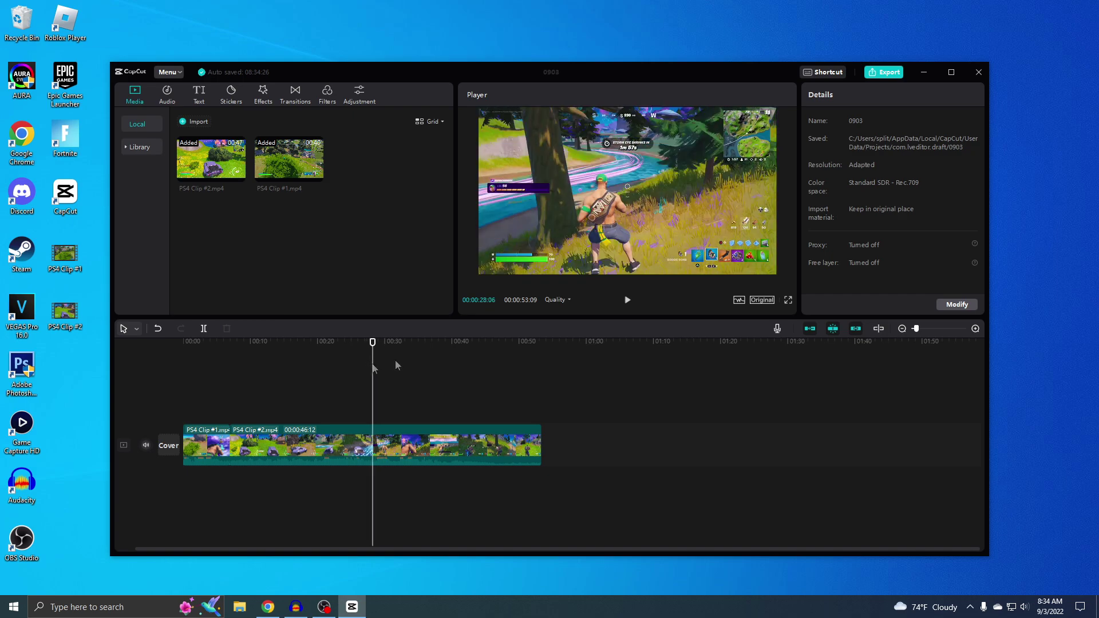
click(628, 301)
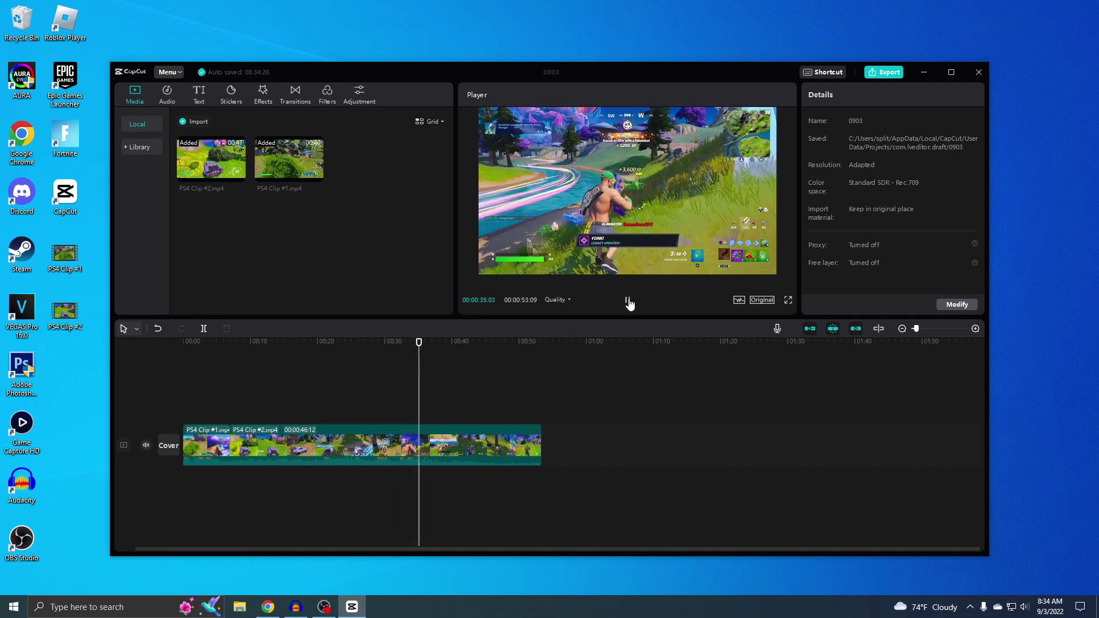
click(628, 301)
drag(419, 387, 369, 387)
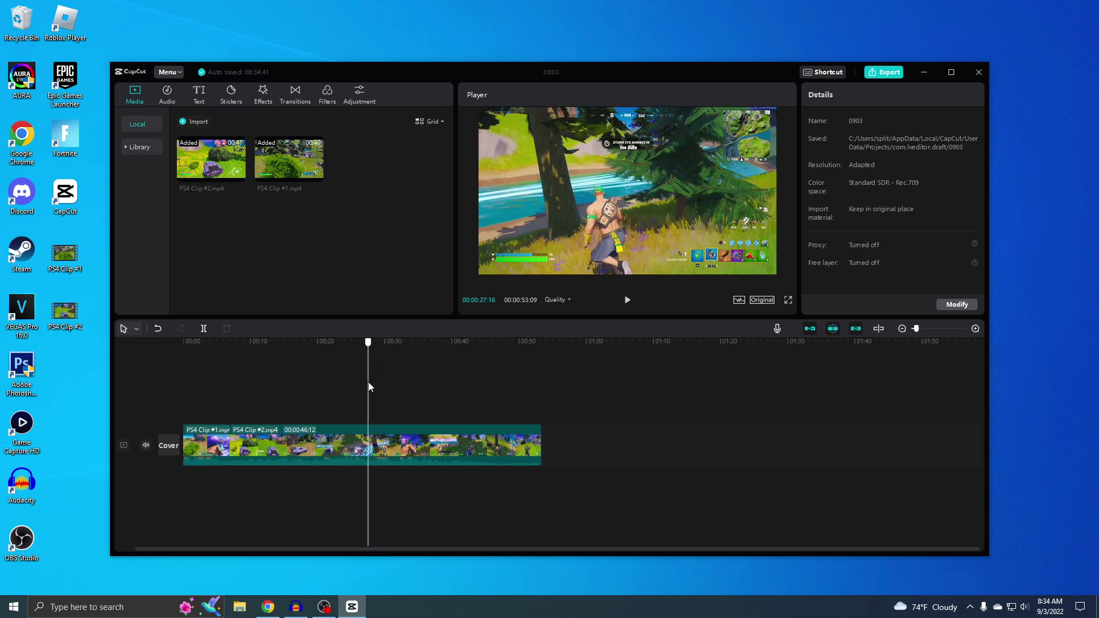
right_click(372, 382)
click(372, 370)
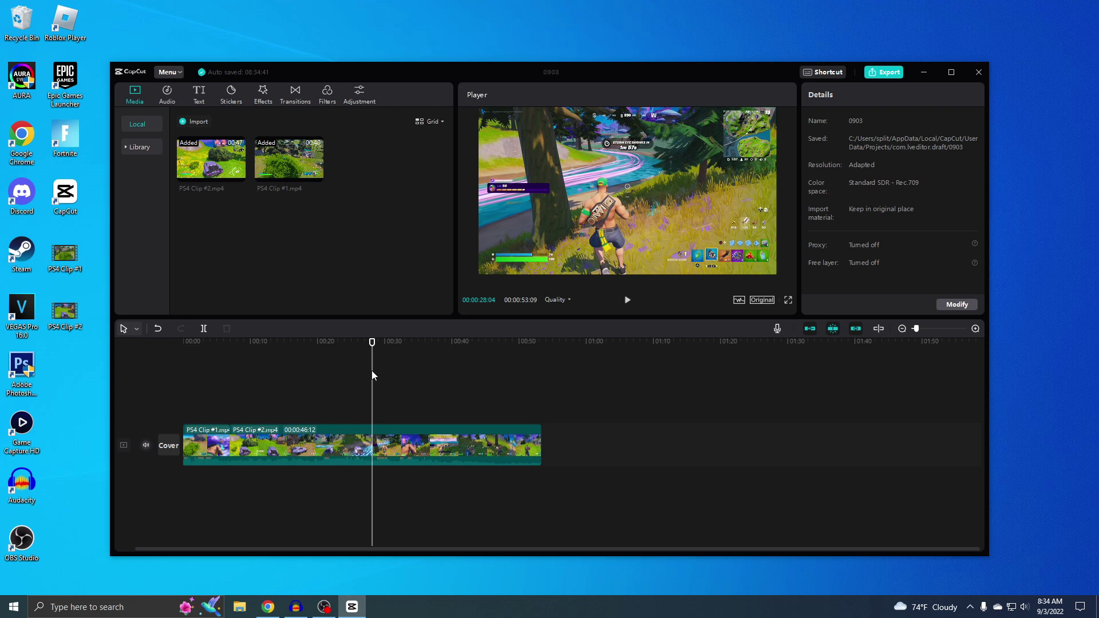
click(203, 328)
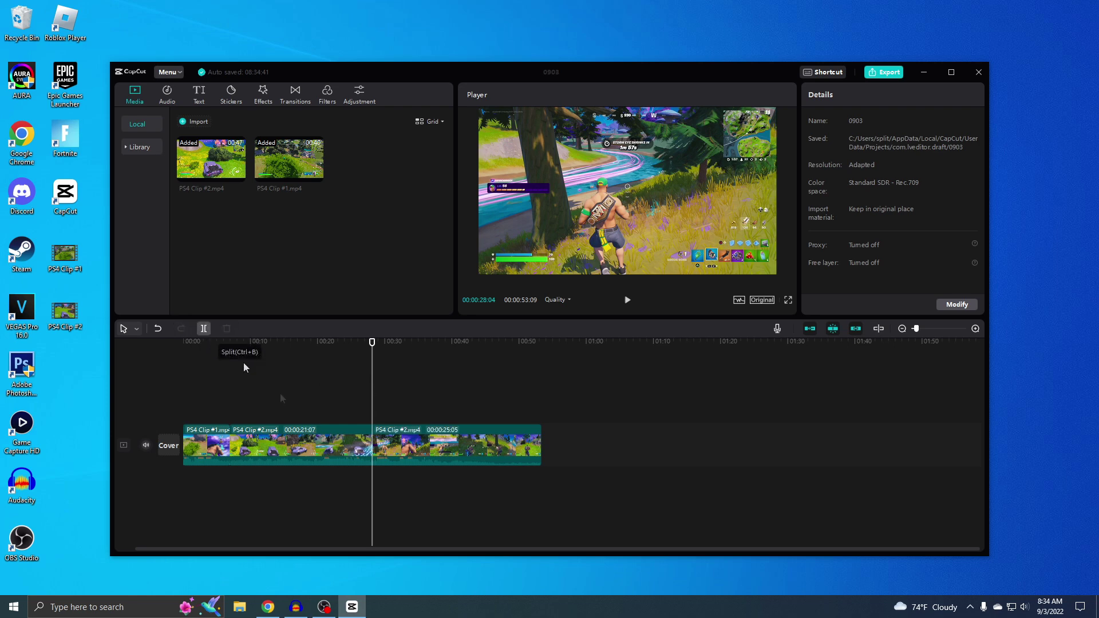
Step: Delete the 21-second middle piece of PS4 Clip #2
click(336, 445)
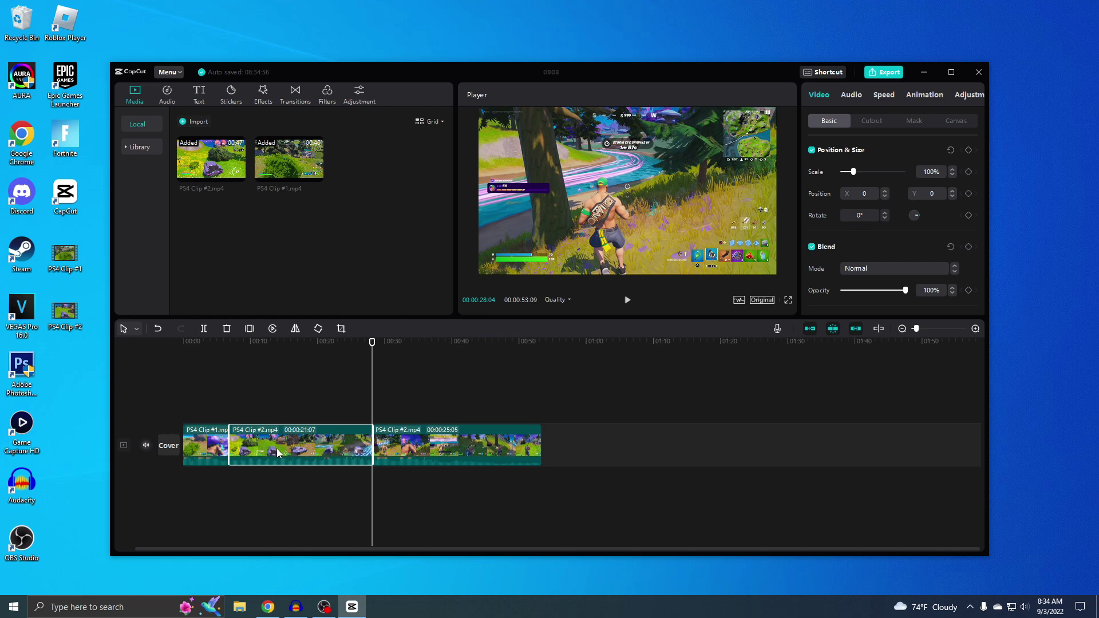
key(Delete)
click(238, 442)
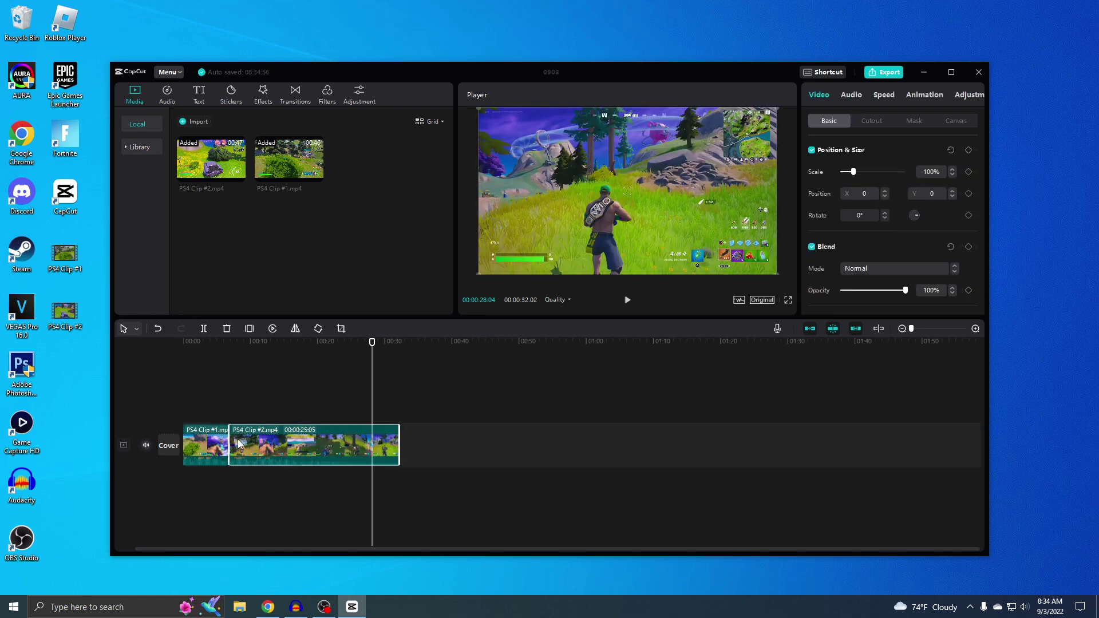
Step: Split Clip #2 at 00:00:13:21 and delete the tail after it
drag(375, 380, 253, 393)
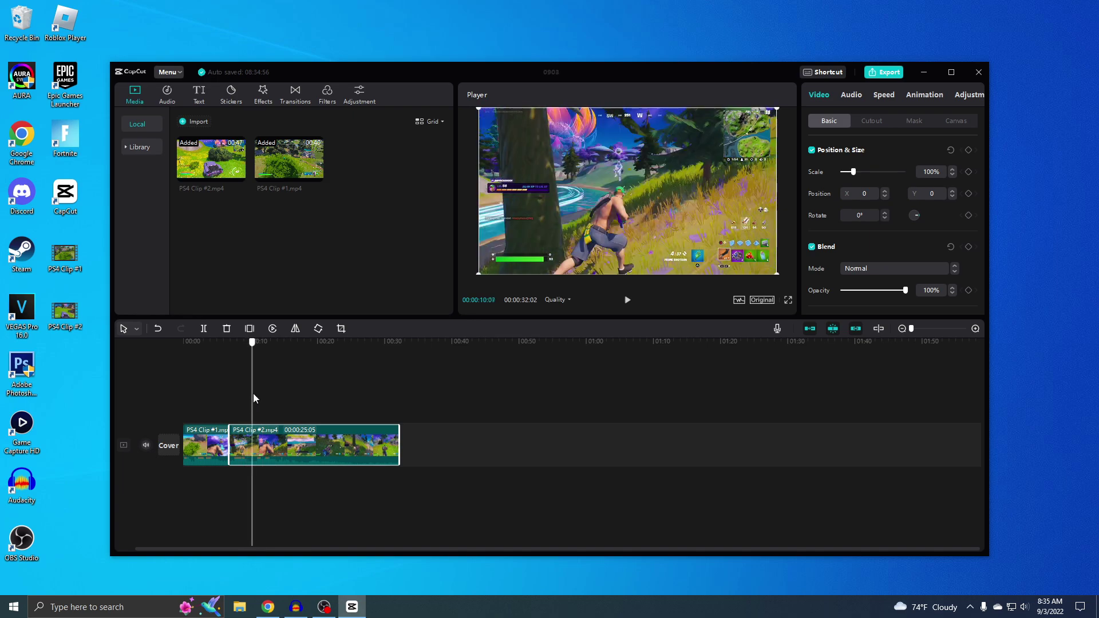
click(628, 301)
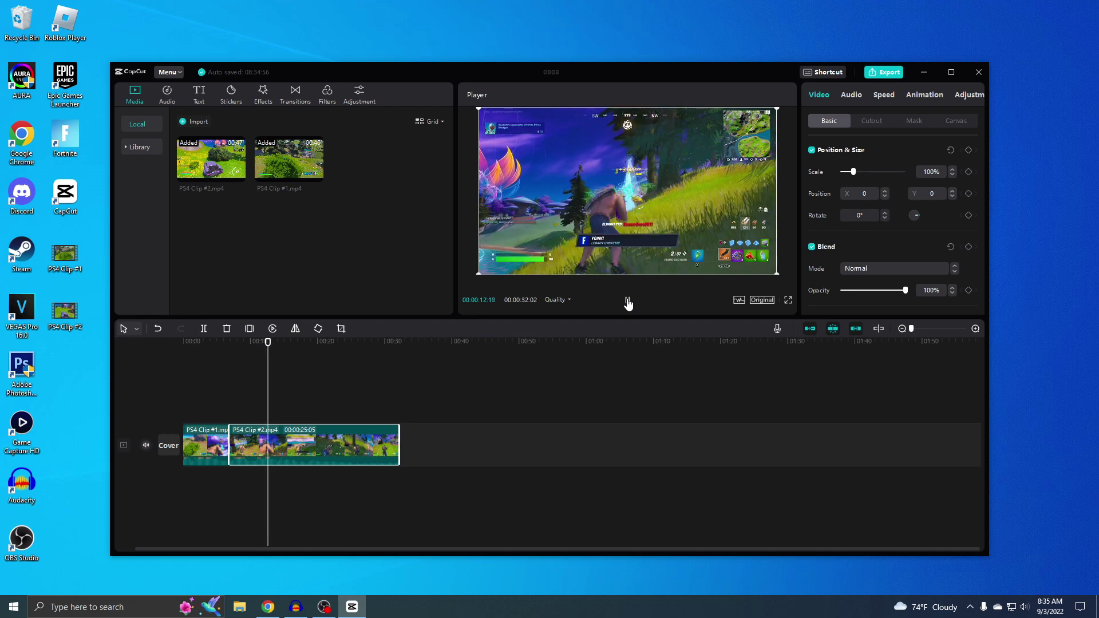
click(628, 301)
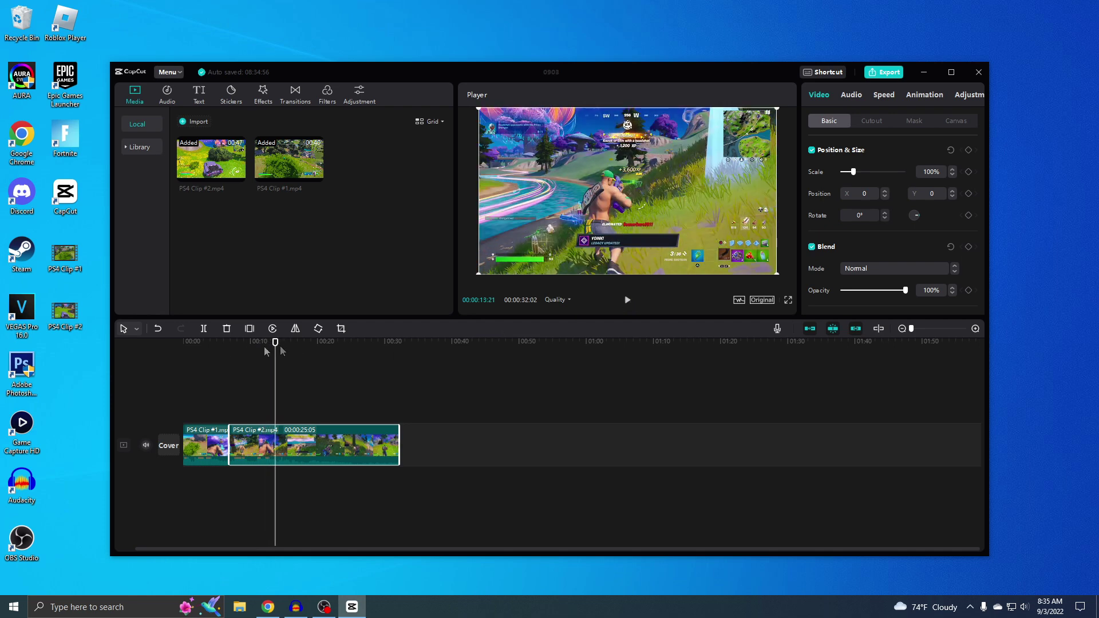
click(204, 328)
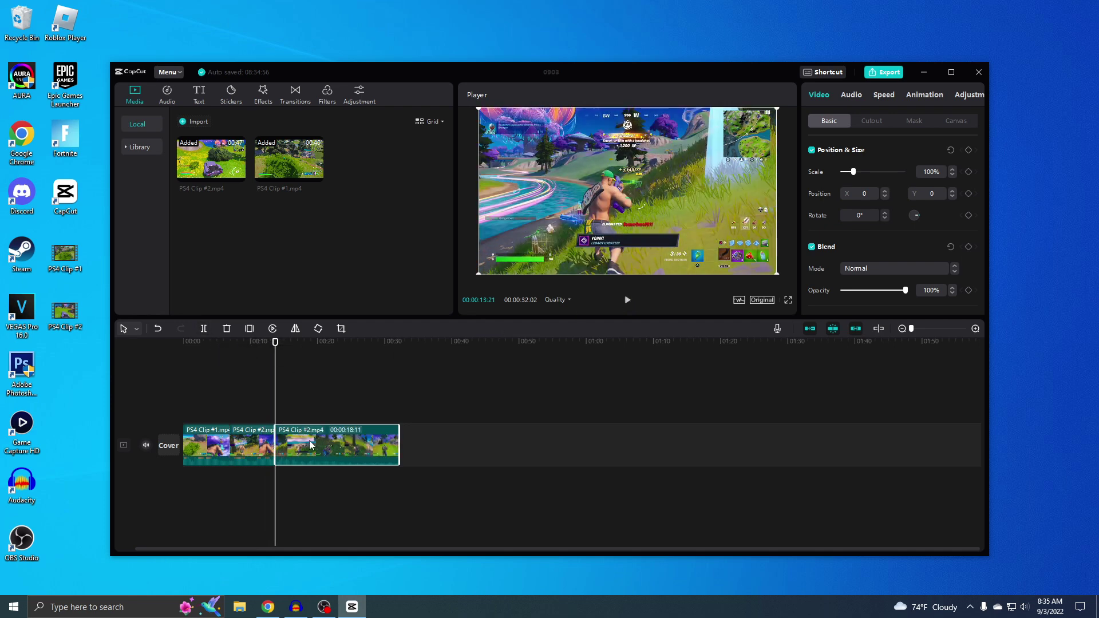
mouse_move(310, 443)
mouse_down()
mouse_move(354, 446)
mouse_move(325, 447)
mouse_up()
key(Delete)
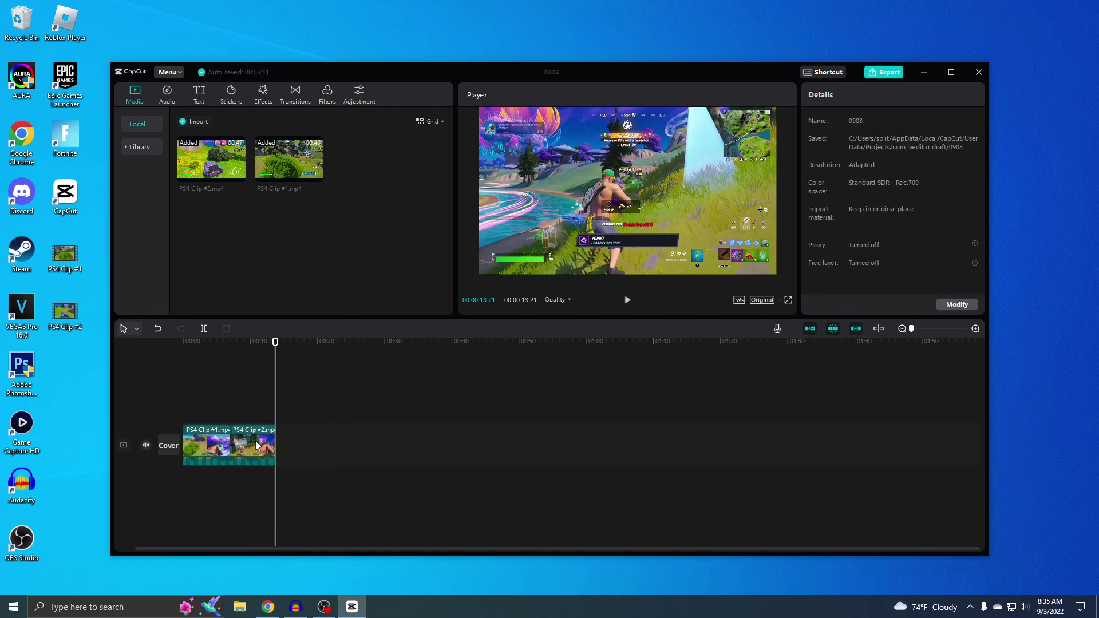
click(257, 445)
click(270, 381)
Step: Scroll through the Trending music list, then view the text presets without adding anything
click(238, 445)
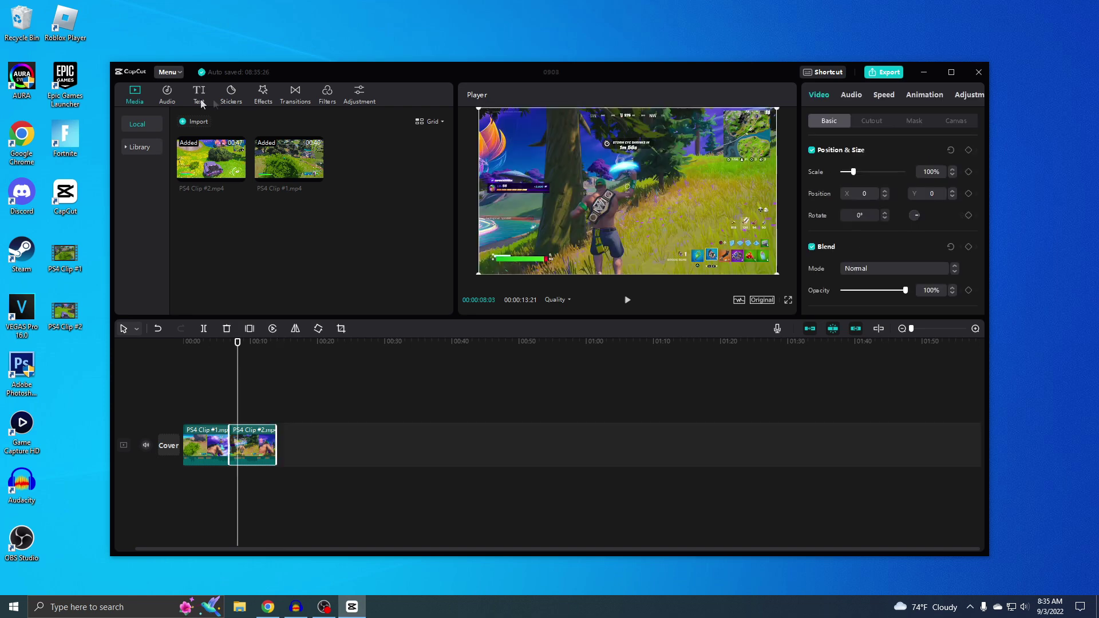
click(167, 95)
scroll(294, 241, down, 8)
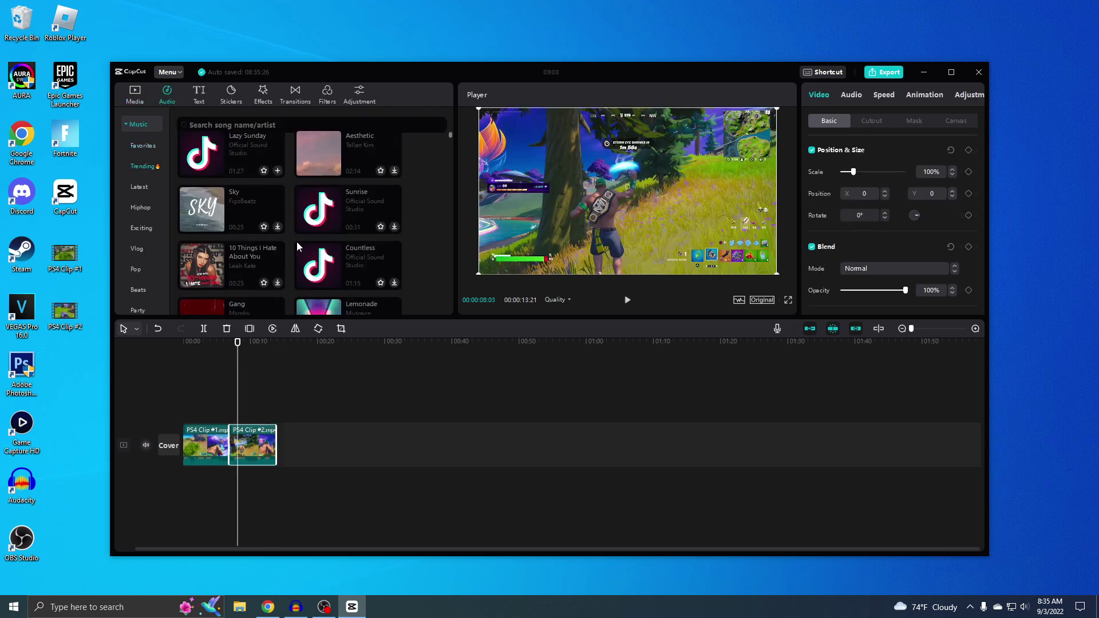
scroll(293, 242, down, 4)
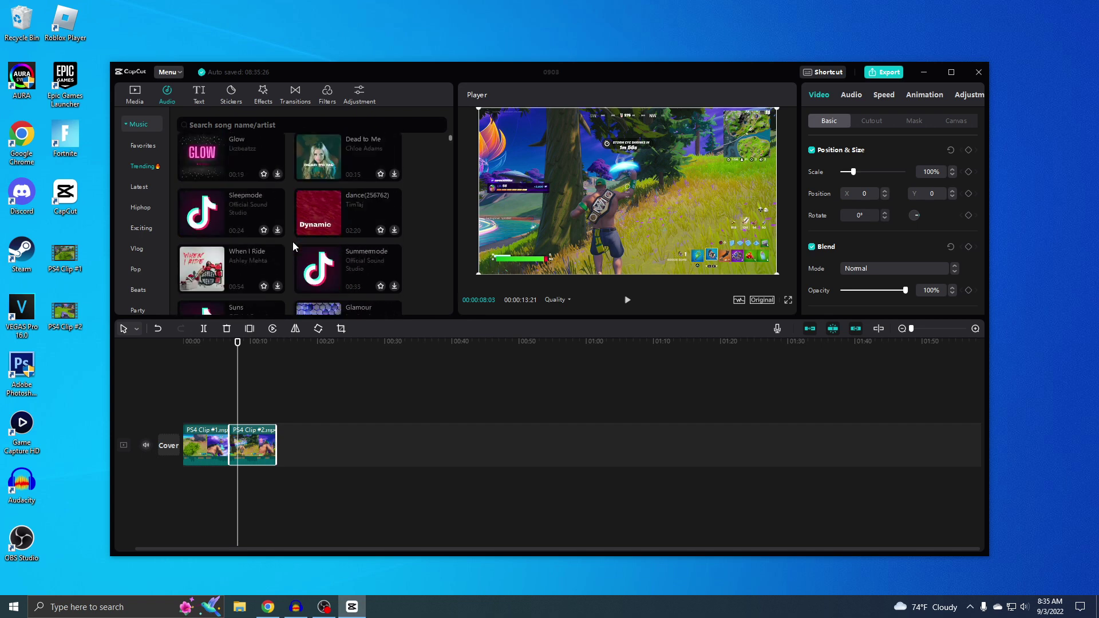
scroll(294, 242, up, 6)
scroll(295, 239, up, 3)
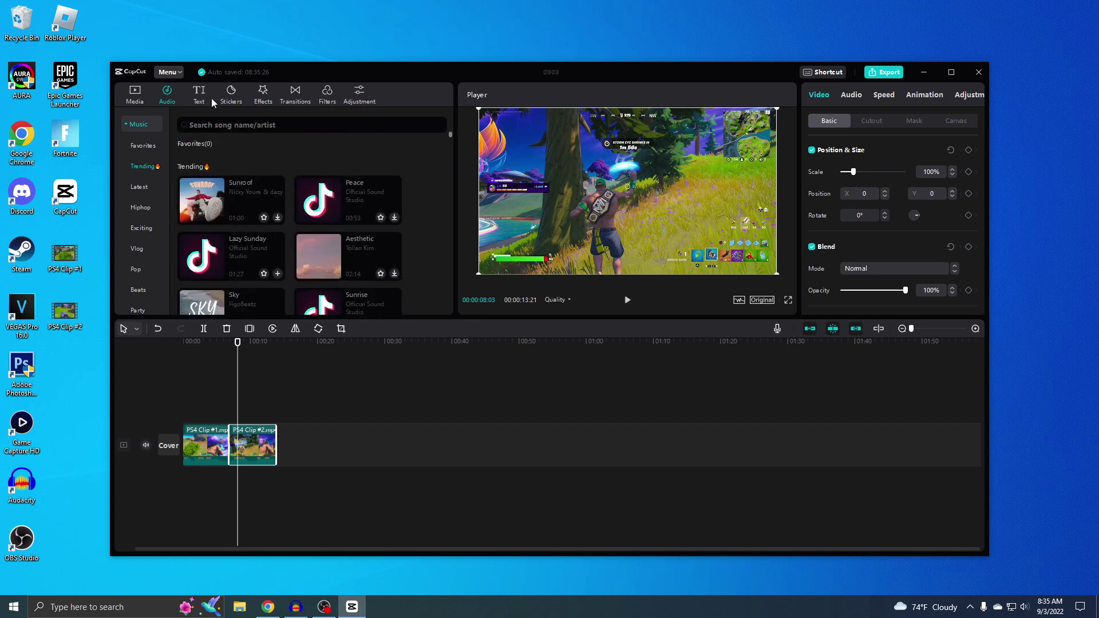
click(199, 94)
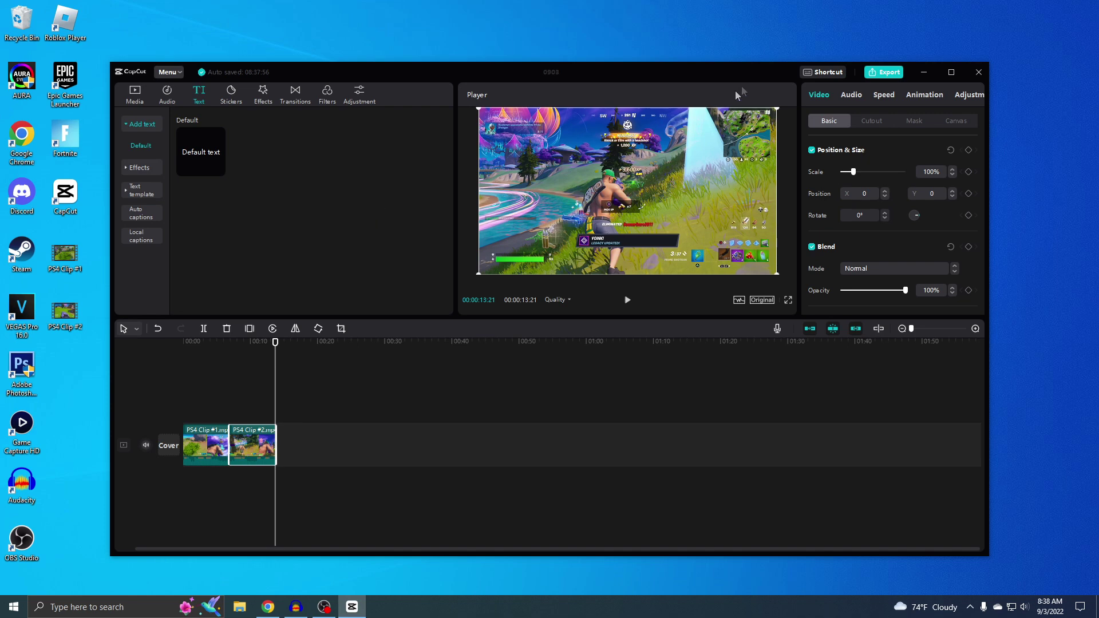
Step: Export the video as 'fortnite montage', a 1080P 30fps MP4, to the desktop
click(885, 73)
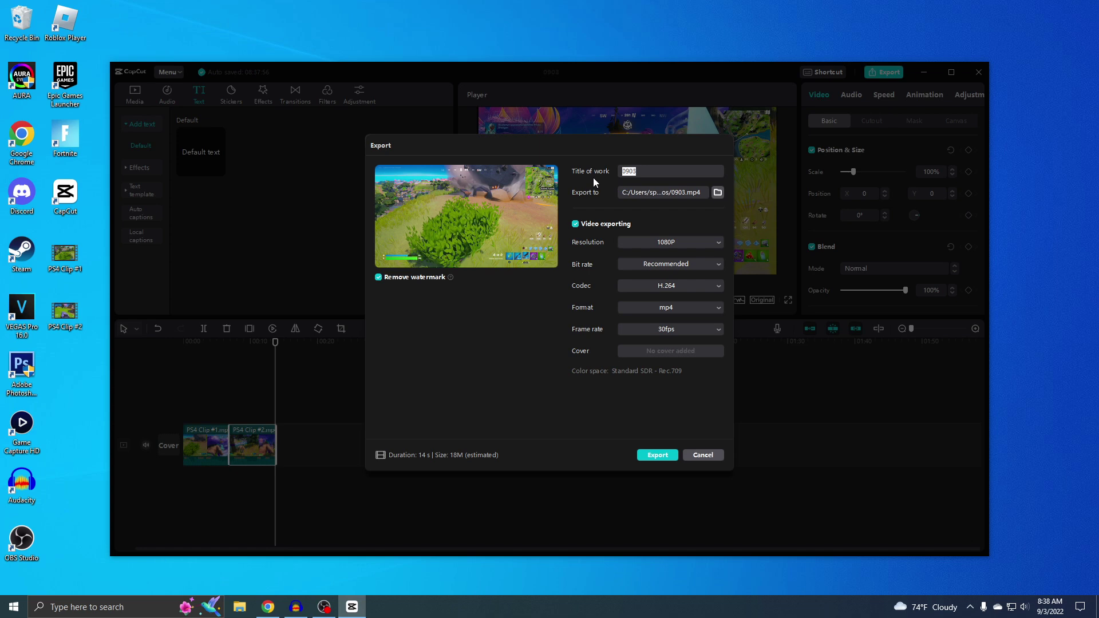
text(fortnite montage)
click(660, 455)
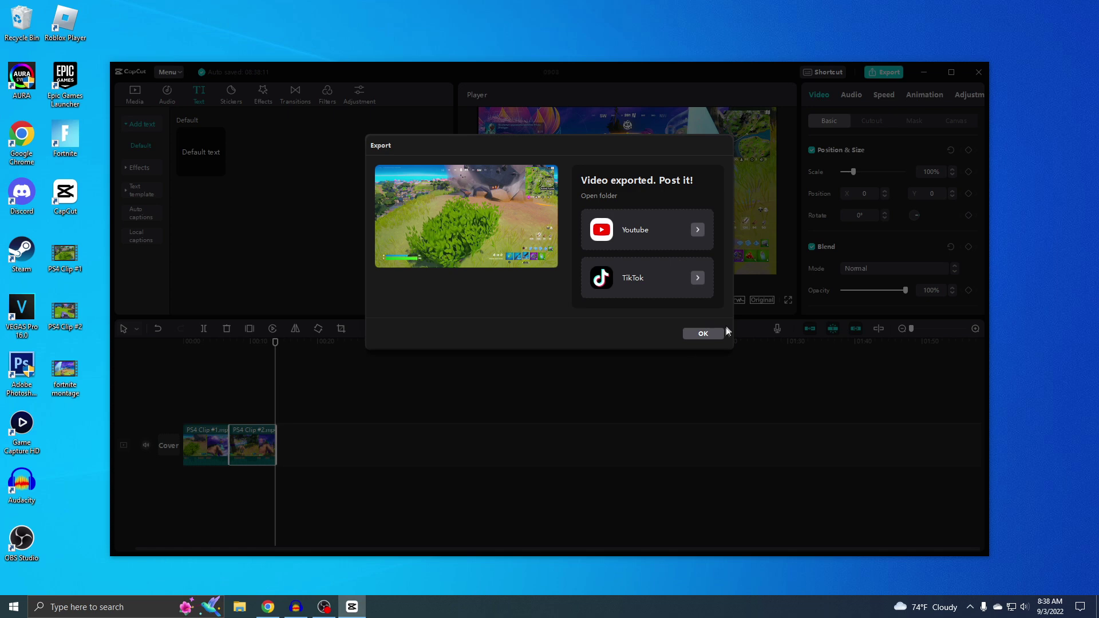
click(712, 335)
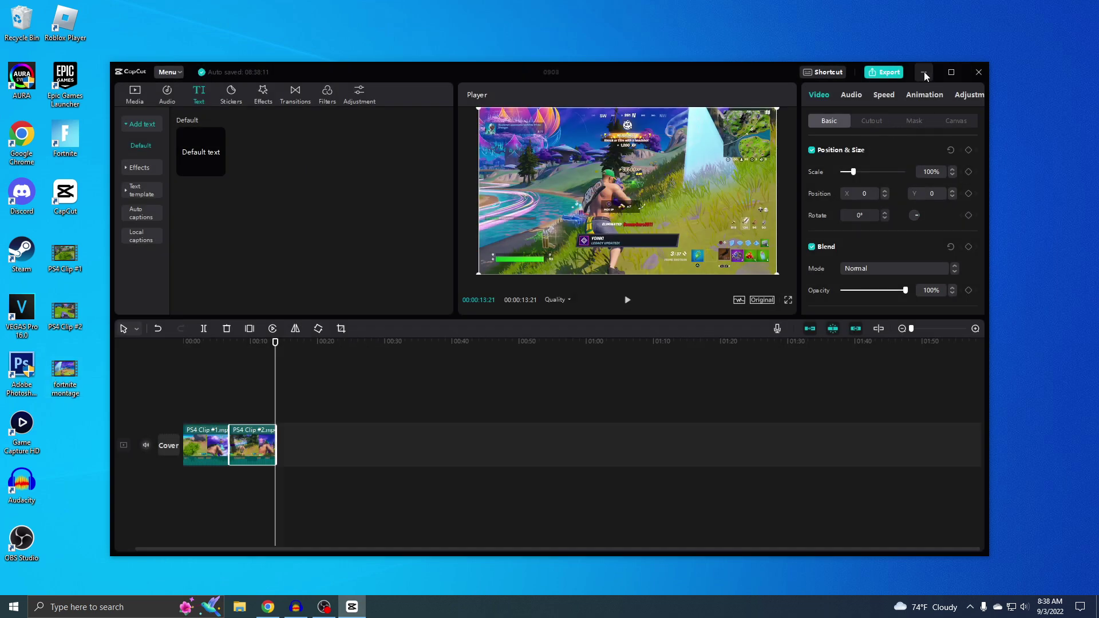
Step: Minimize CapCut and open the fortnite montage file from the desktop in Movies & TV
click(923, 71)
double_click(67, 369)
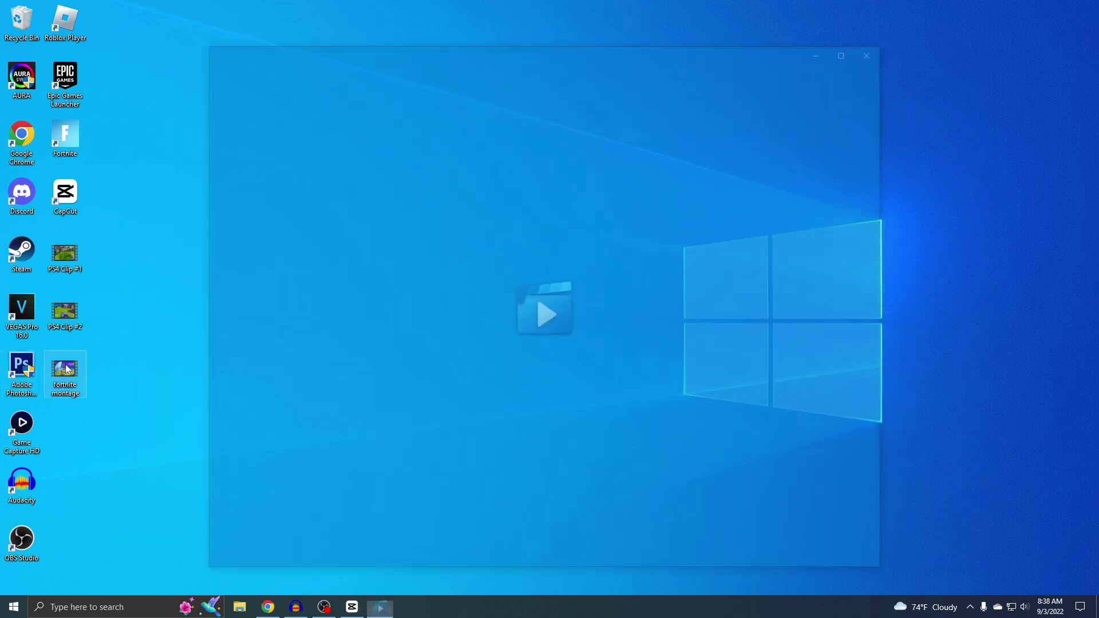